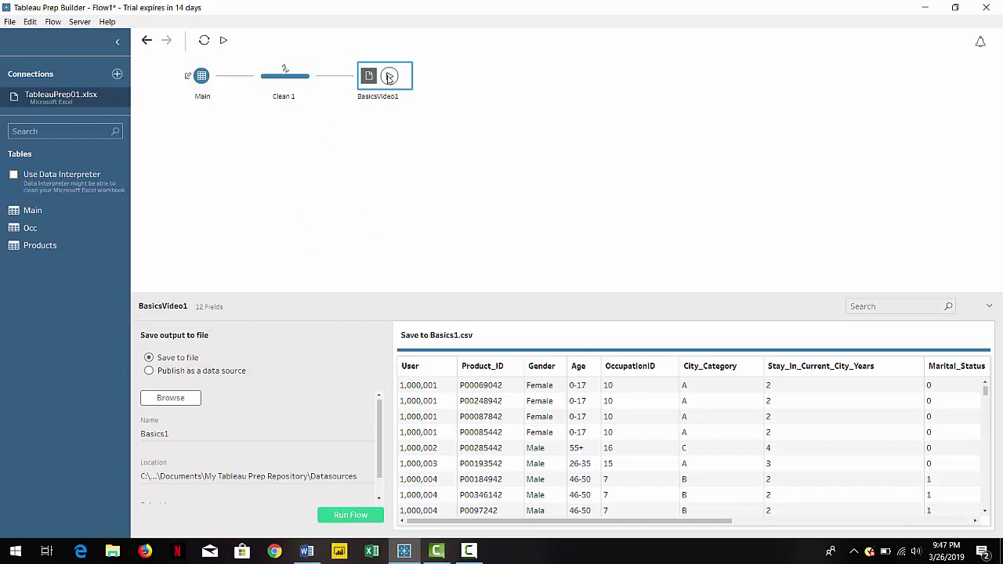
Step: Branch a new Clean 2 step off Clean 1 and view its Age field profile
click(316, 75)
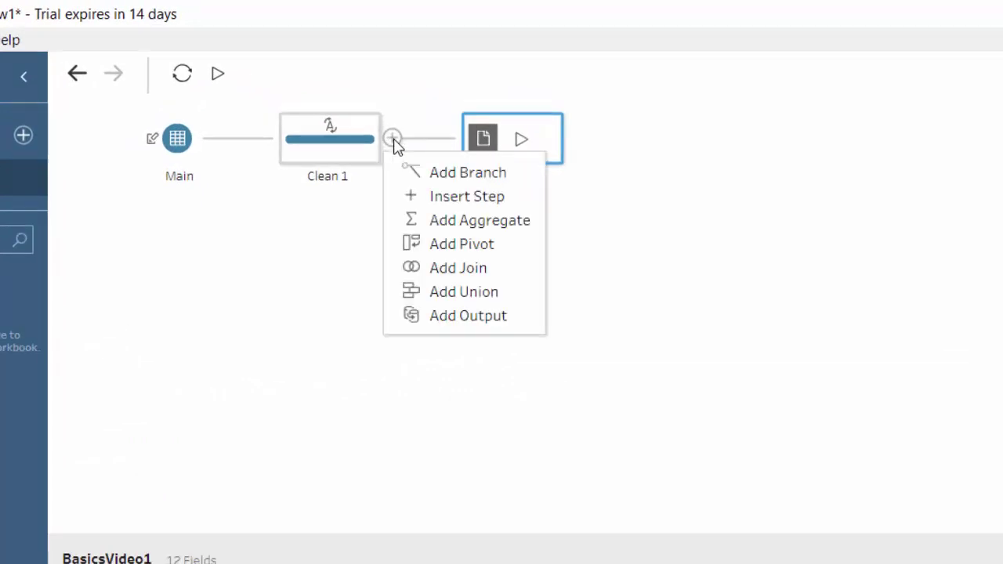
click(468, 173)
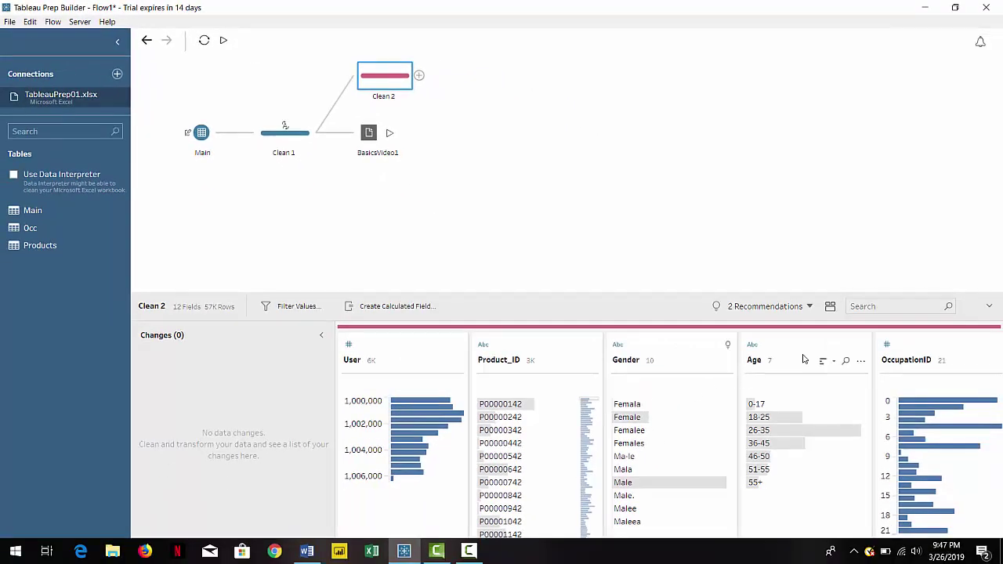
click(791, 351)
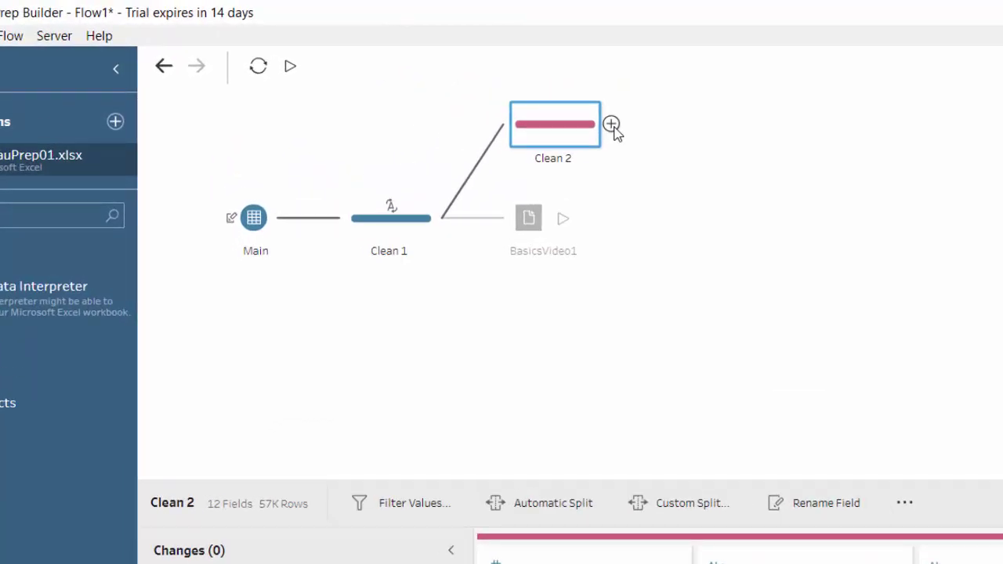
Step: Add Aggregate 1 after Clean 2, then remove Clean 2 so Aggregate 1 follows Clean 1
click(612, 125)
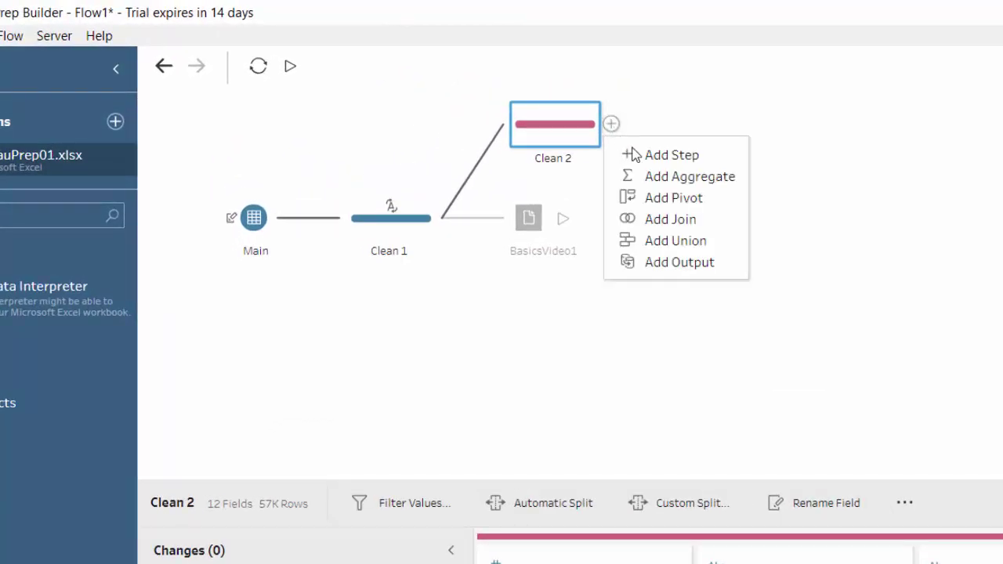
click(688, 182)
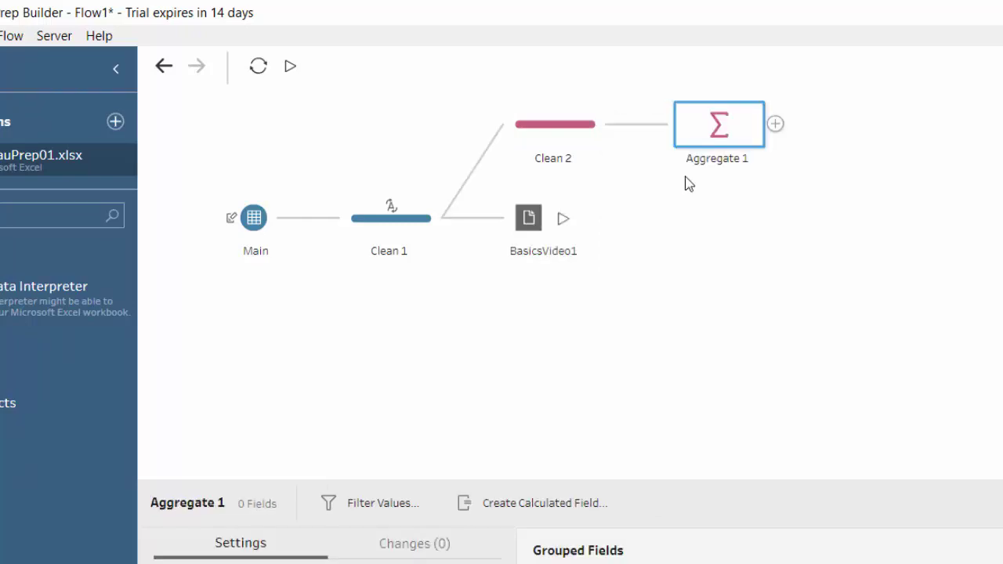
click(557, 128)
right_click(557, 128)
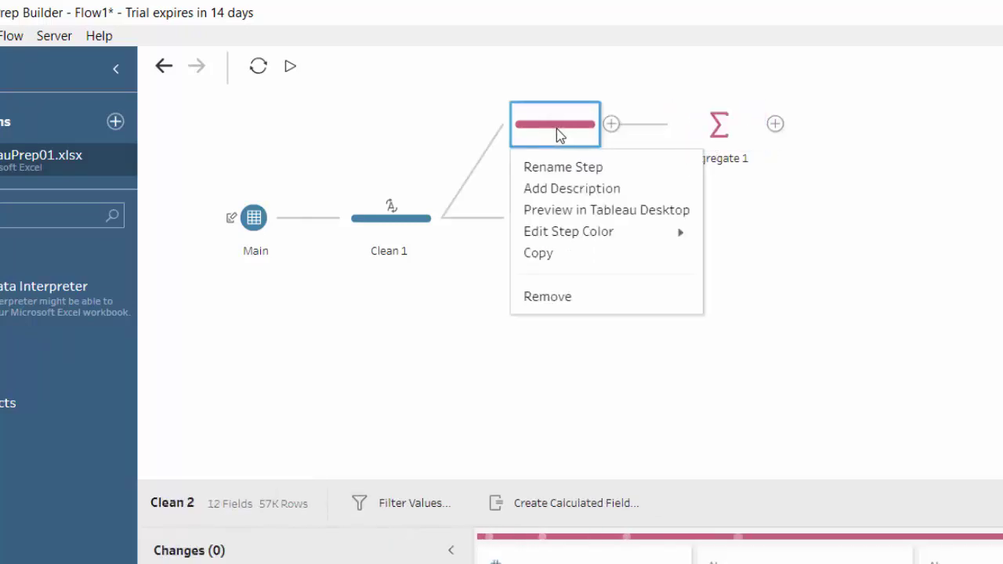
click(578, 292)
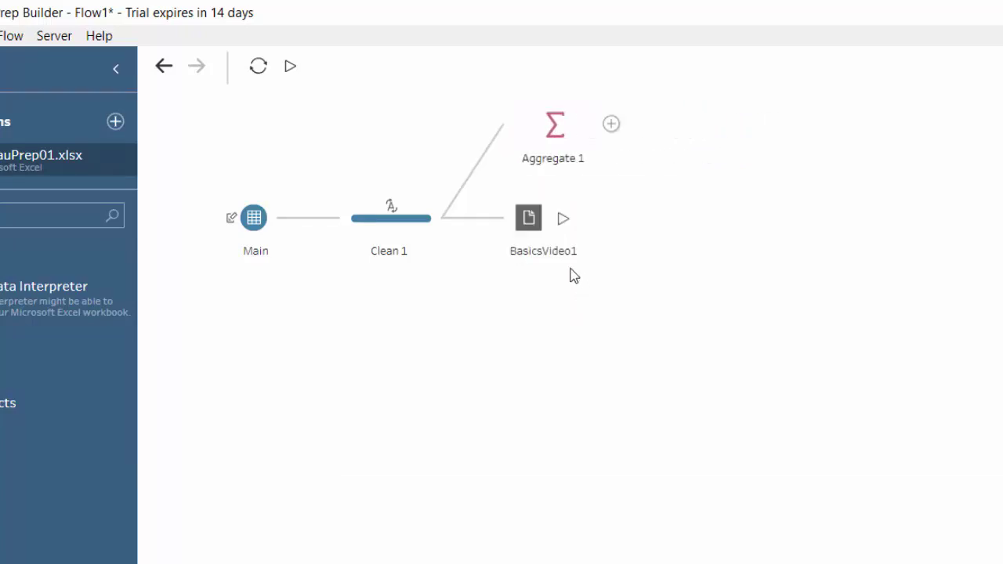
click(546, 129)
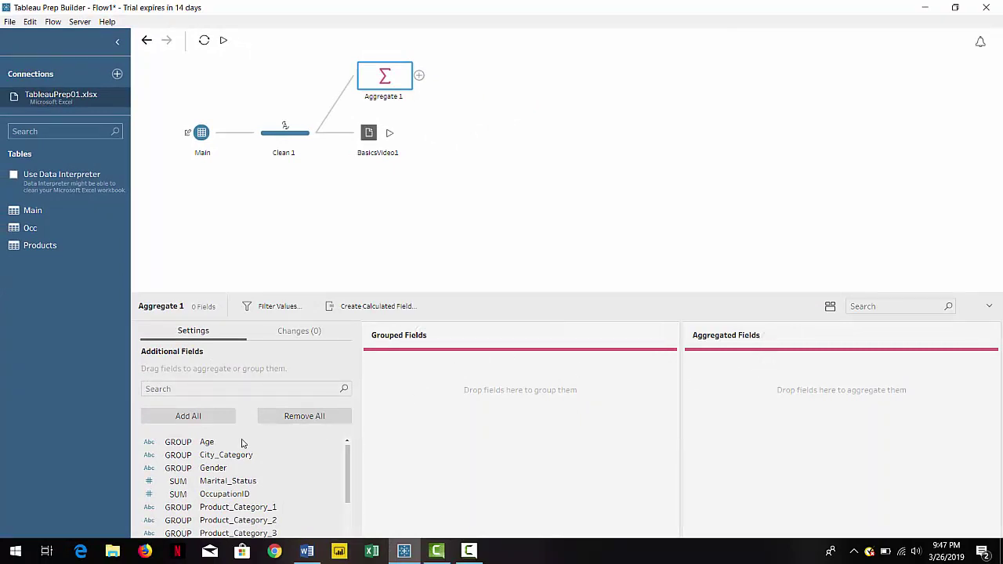
Step: Group Aggregate 1 by Age and City_Category and sum Purchase, giving 21 rows
drag(242, 443, 408, 419)
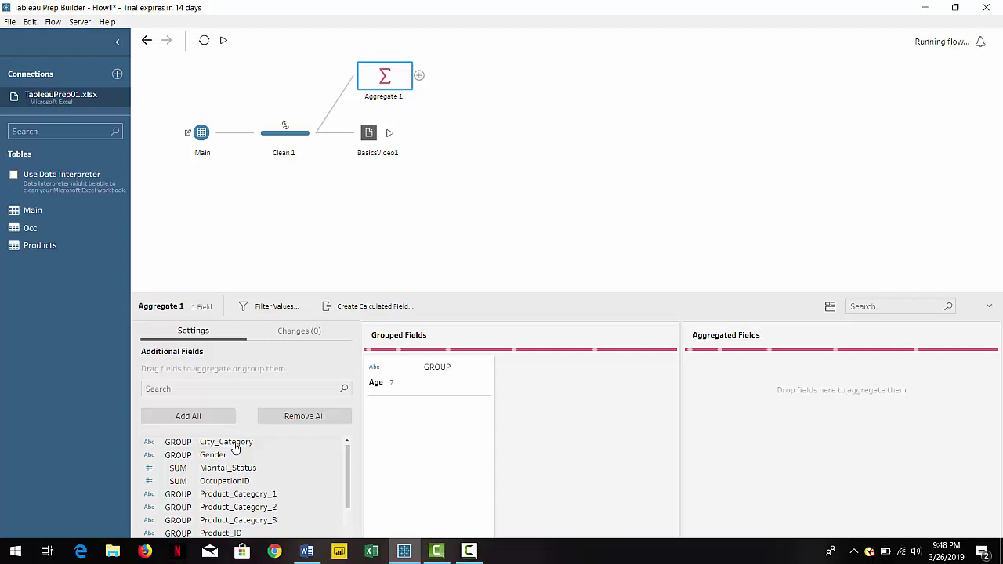
drag(235, 446, 520, 420)
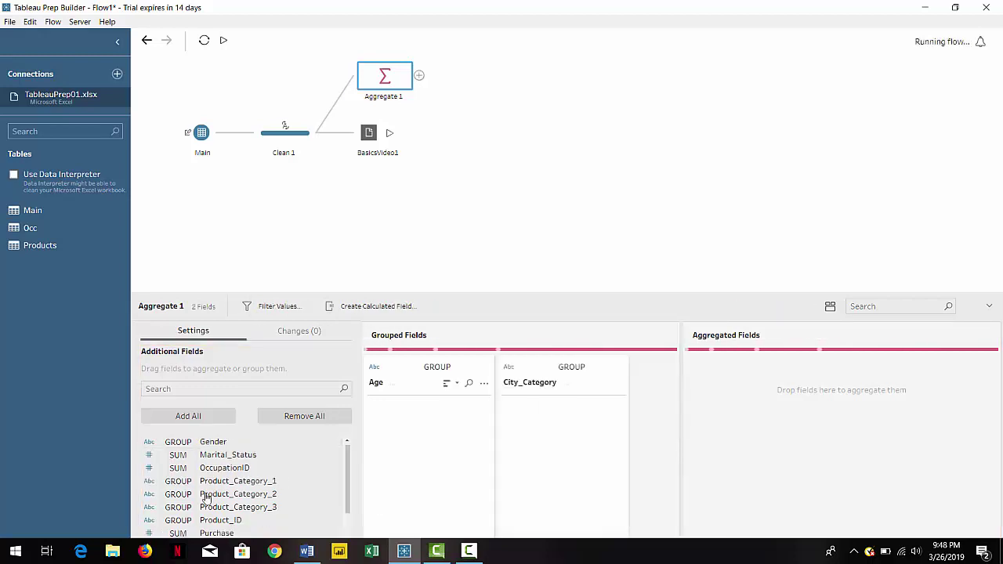
drag(208, 534, 740, 439)
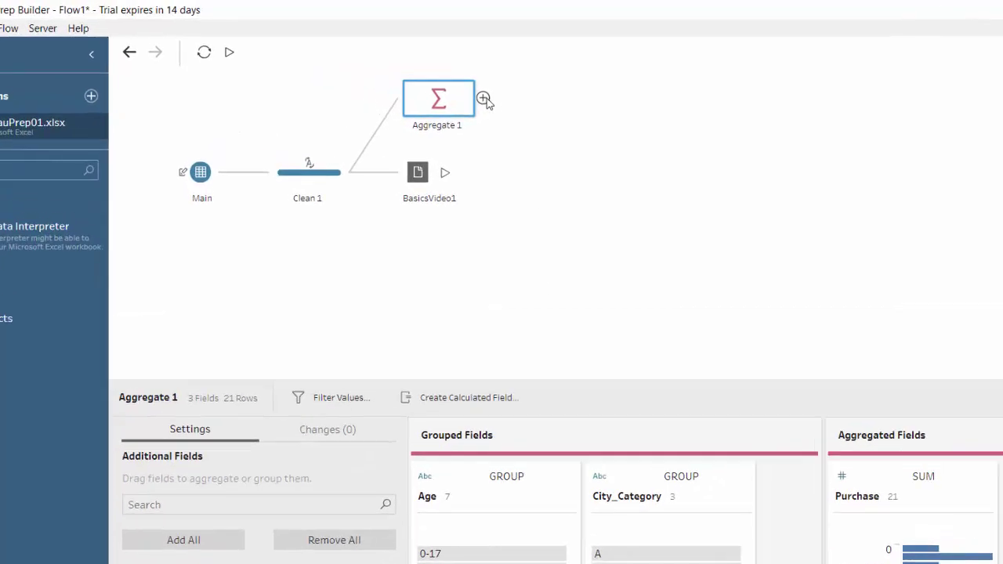
Step: Add an output after Aggregate 1 saving to Output.tde and run all flows
click(420, 75)
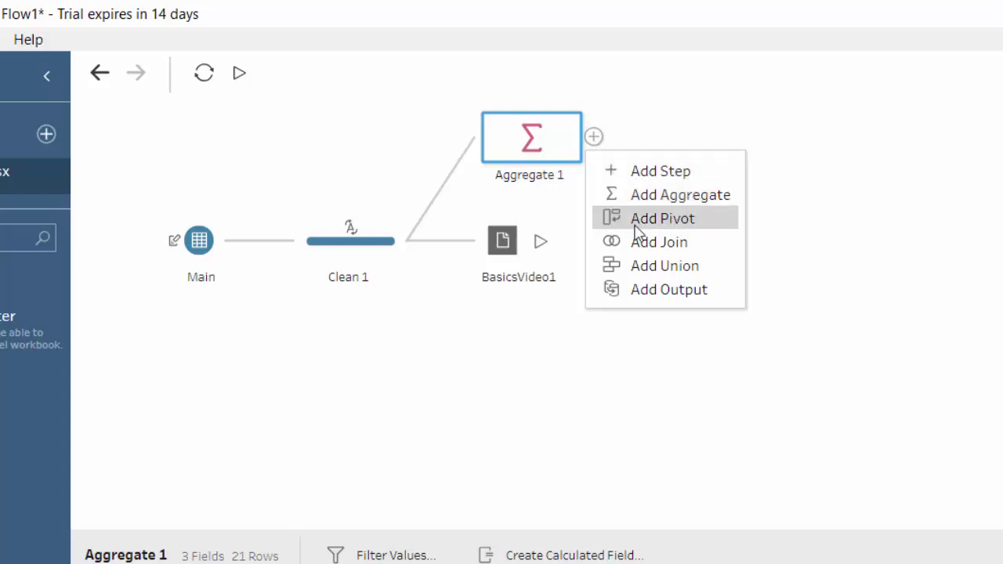
click(659, 292)
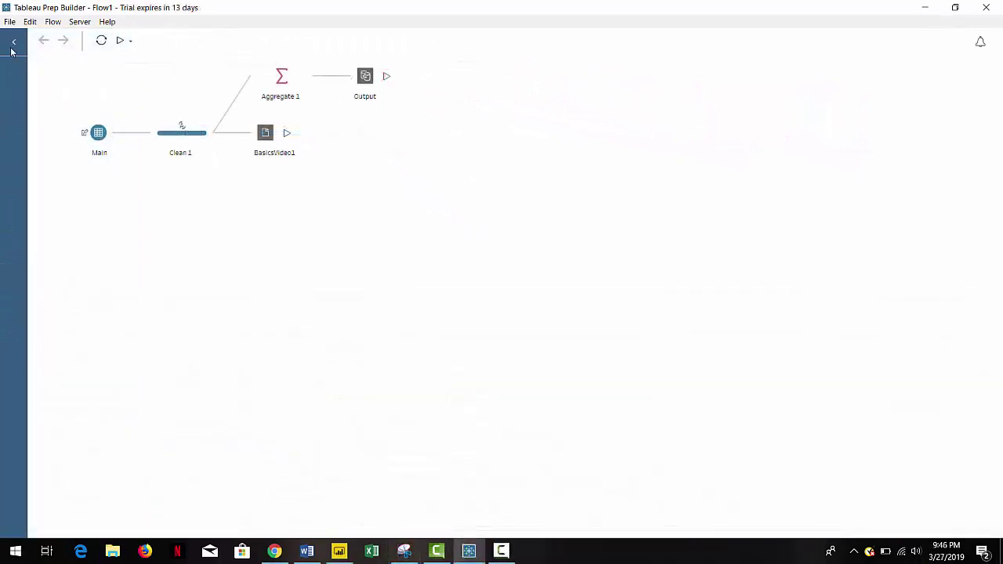
click(11, 49)
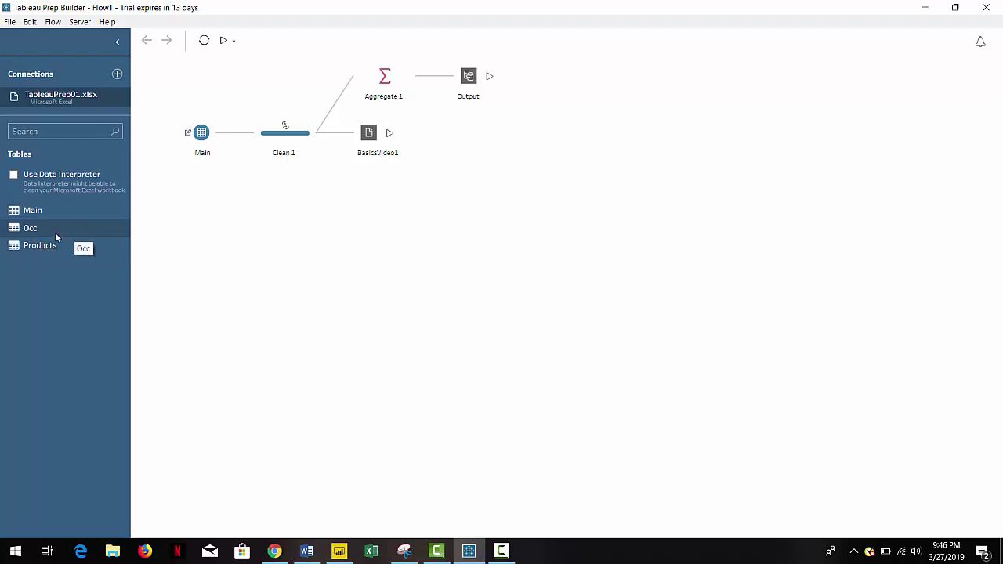
Step: Add the Occ and Products tables as inputs and inspect Occ's OccupationID and OccupationName fields
drag(38, 233, 260, 217)
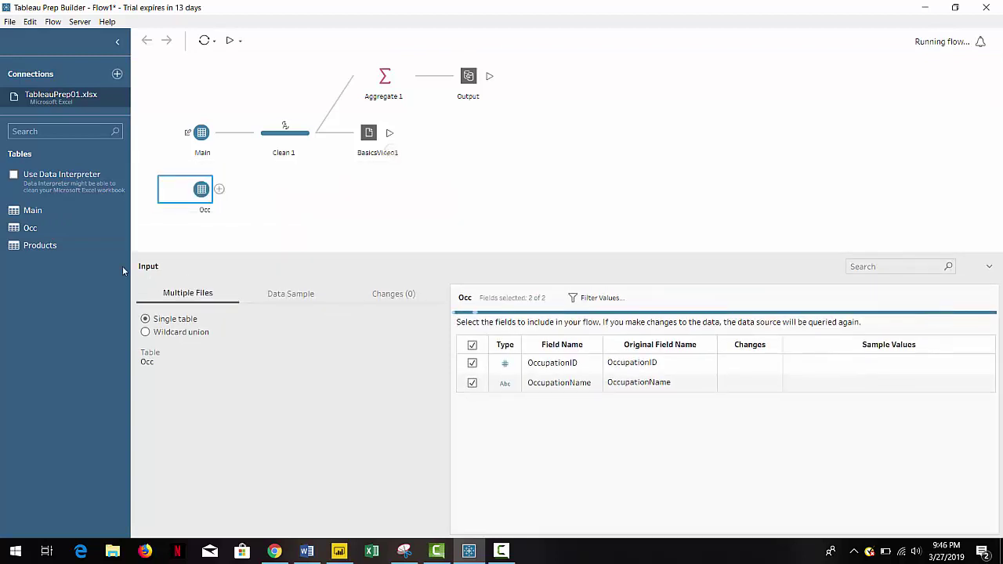
drag(50, 246, 181, 235)
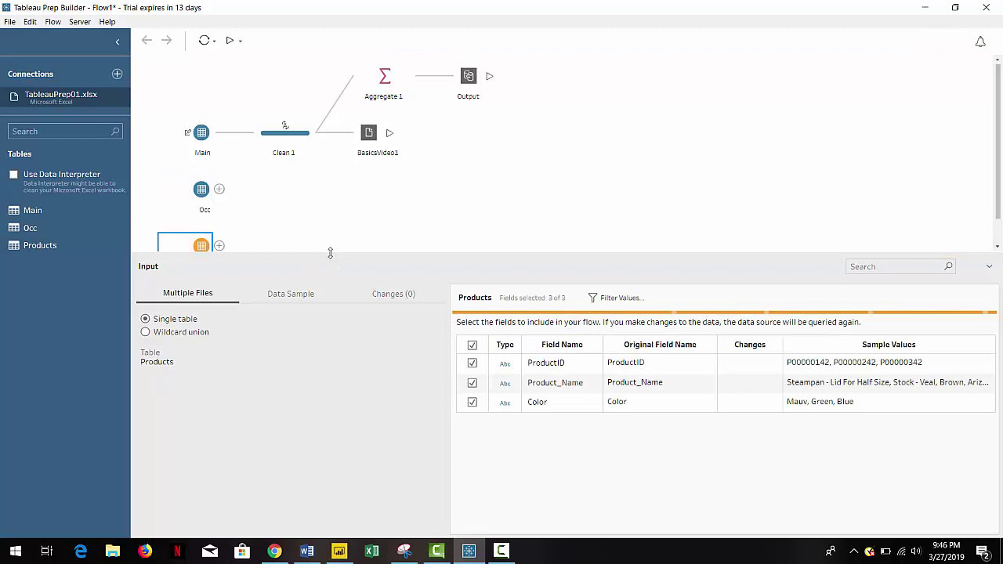
click(194, 192)
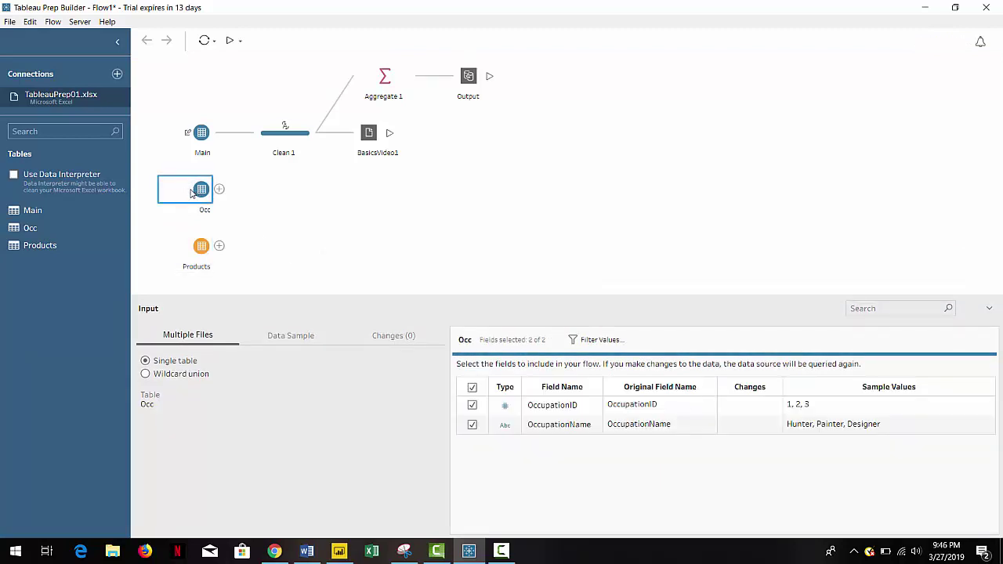
Step: Drop the Occ input onto Clean 1's Join target to create Join 1 on OccupationID
drag(198, 192, 294, 175)
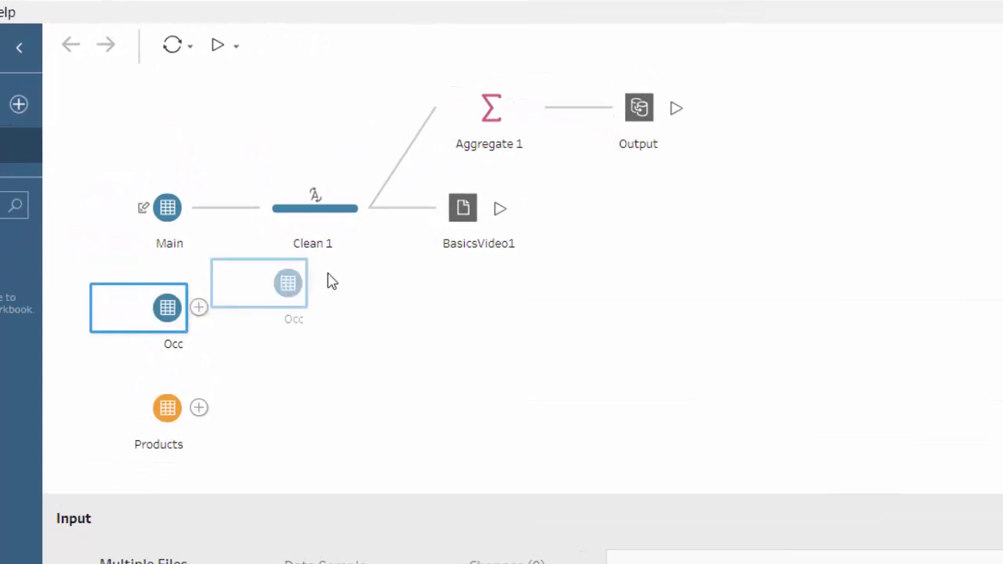
drag(331, 282, 398, 219)
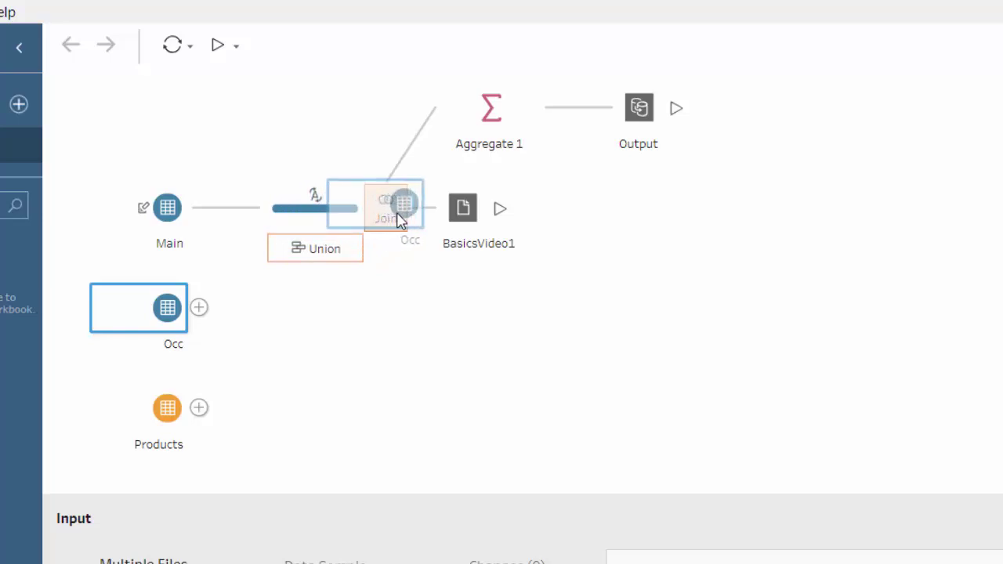
mouse_move(398, 220)
mouse_down()
mouse_move(356, 245)
mouse_move(400, 220)
mouse_up()
drag(398, 220, 399, 220)
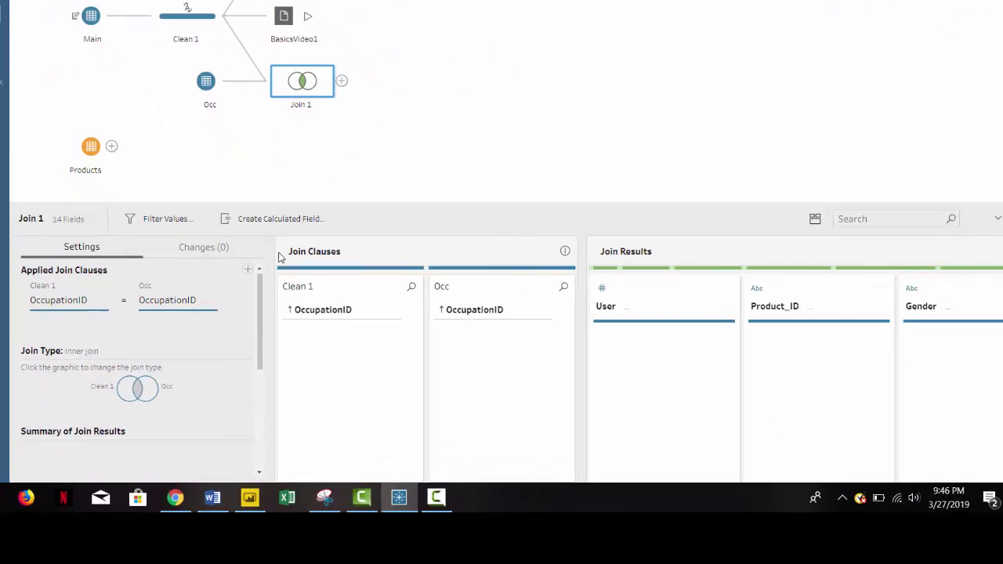
click(70, 302)
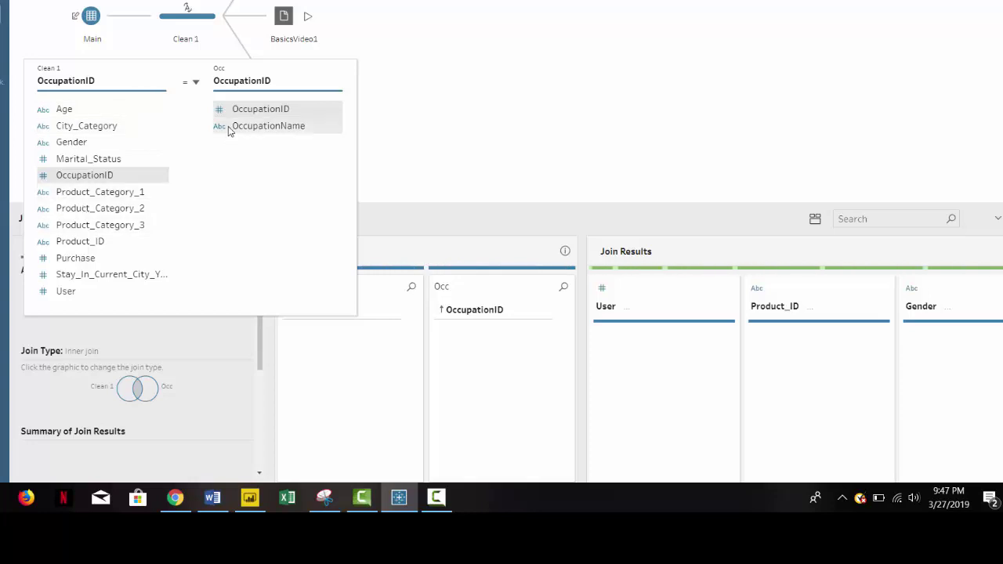
click(258, 332)
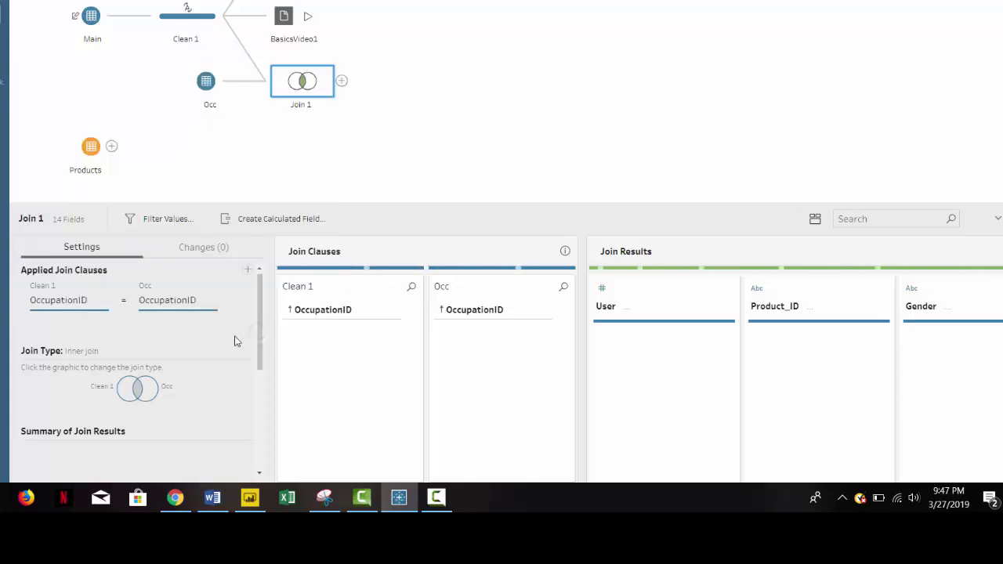
scroll(226, 331, down, 2)
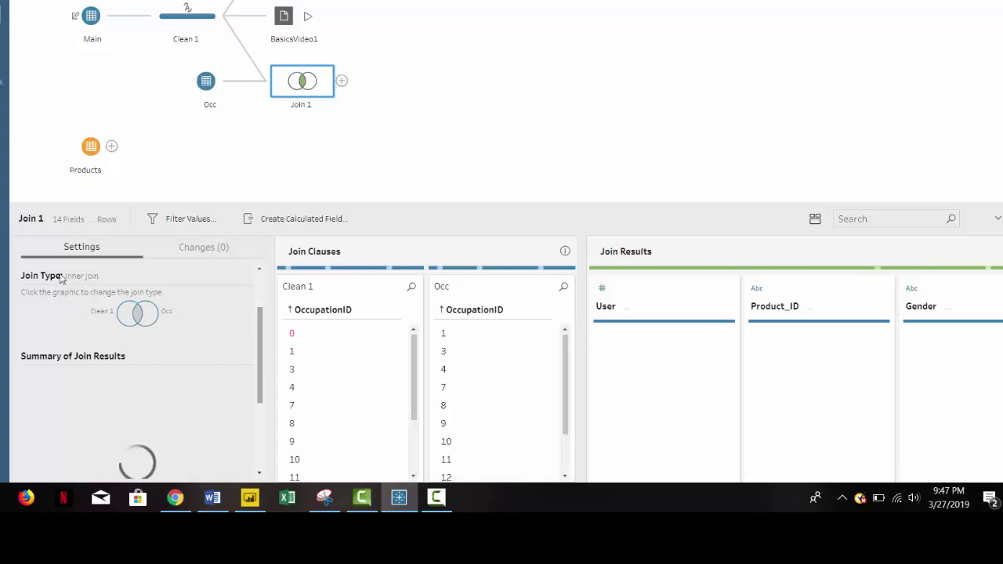
Step: Change Join 1 from an inner join to a left join
click(129, 318)
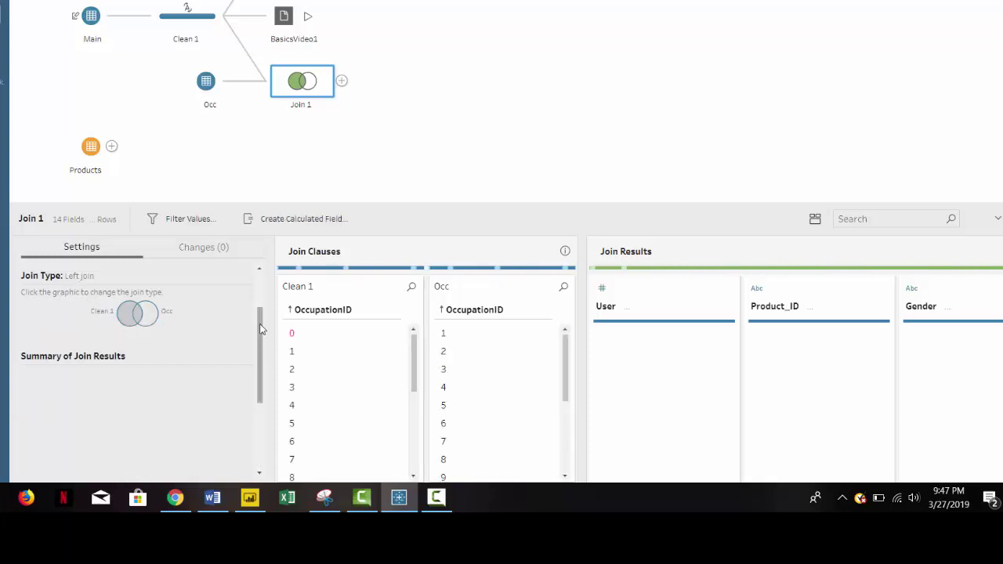
scroll(261, 314, up, 1)
drag(261, 314, 259, 342)
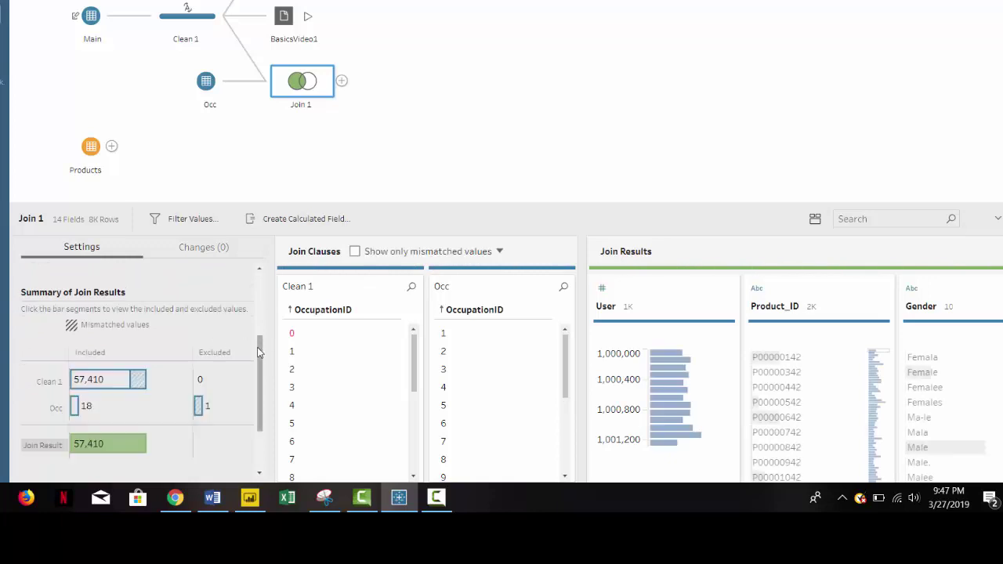
scroll(254, 345, up, 1)
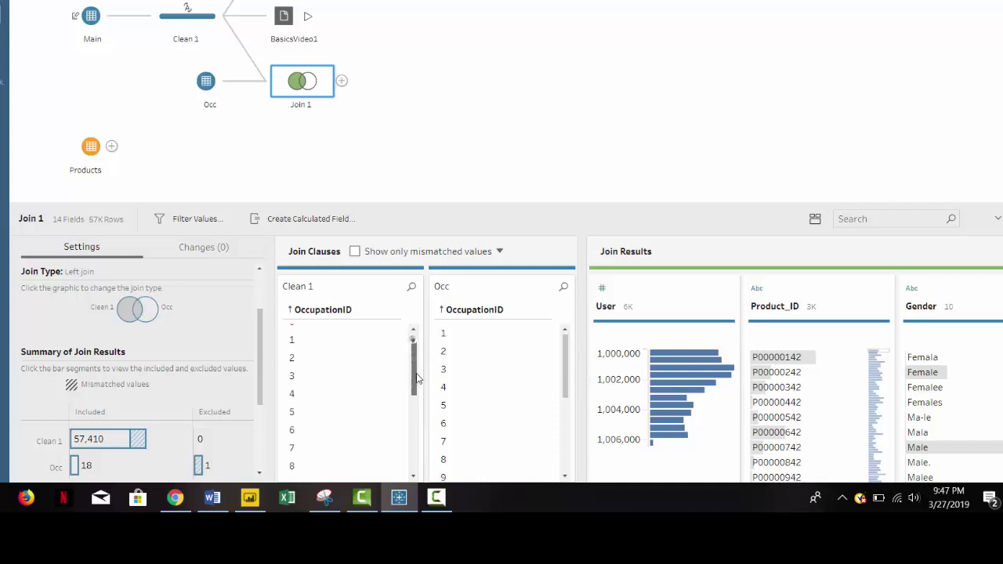
scroll(419, 377, down, 4)
scroll(422, 386, up, 1)
scroll(422, 387, up, 3)
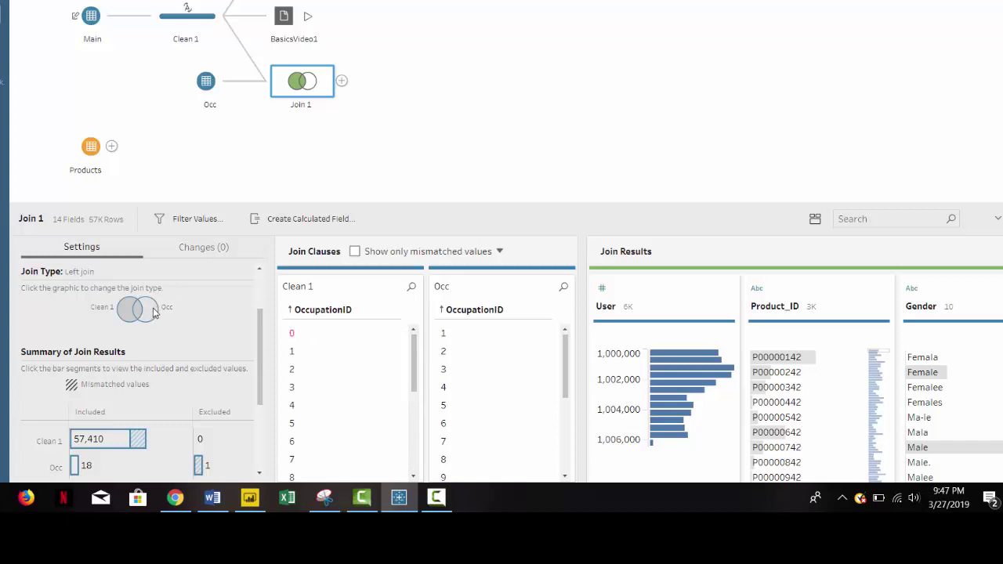
scroll(399, 373, down, 5)
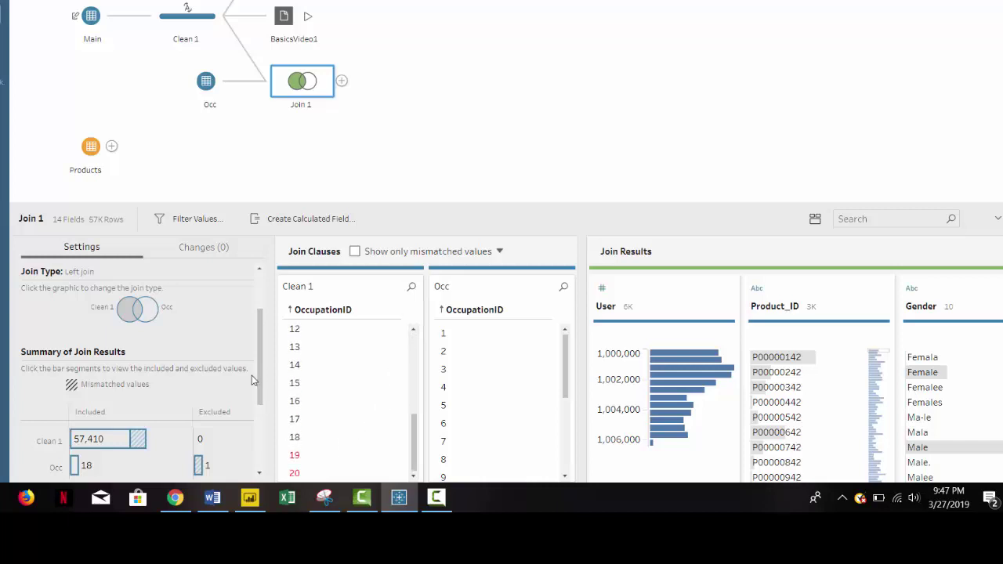
scroll(261, 380, down, 3)
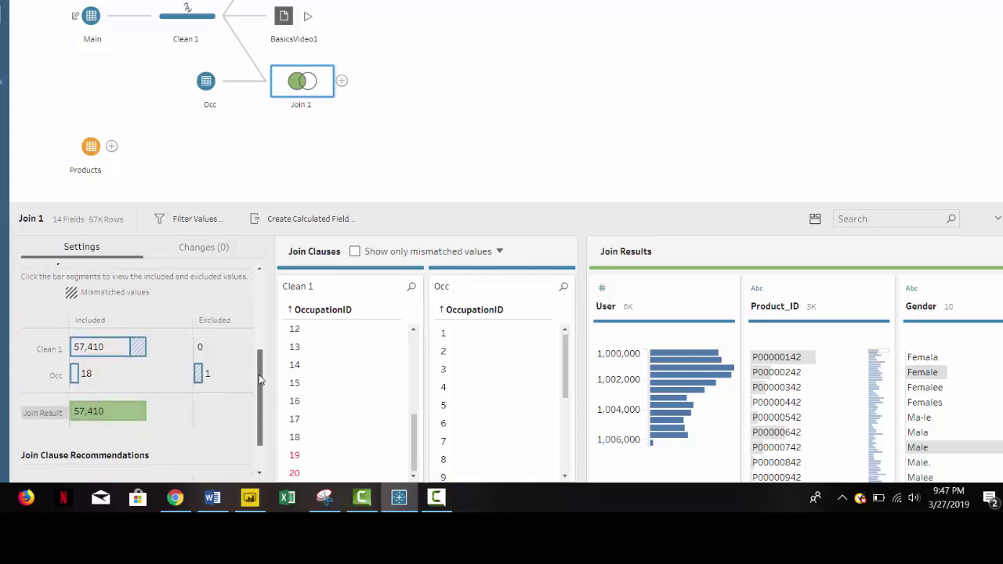
drag(261, 381, 261, 370)
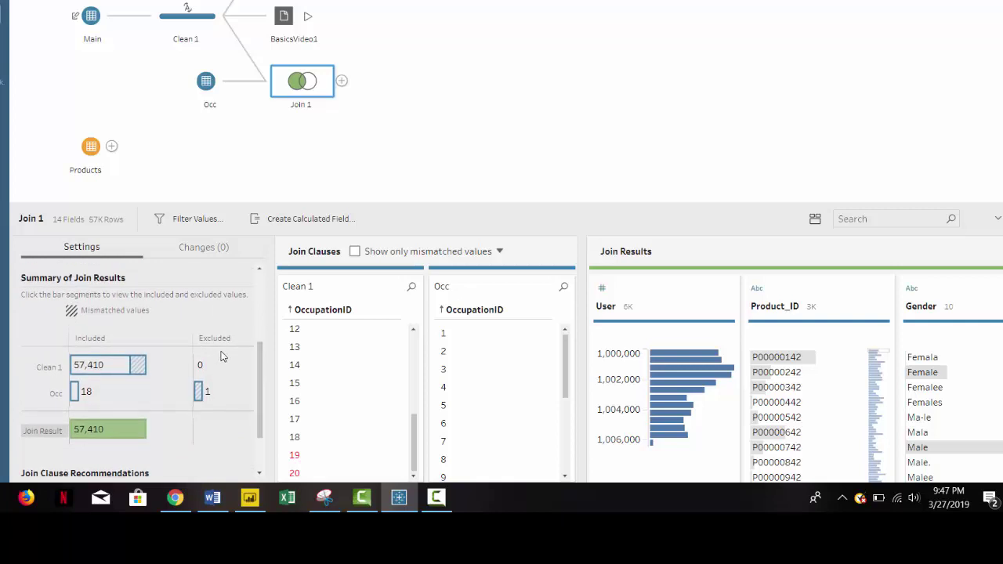
Step: Review Join 1's result summary, keeping all 57,410 Clean 1 rows, then bring Products toward Join 1
mouse_move(105, 375)
scroll(179, 422, down, 1)
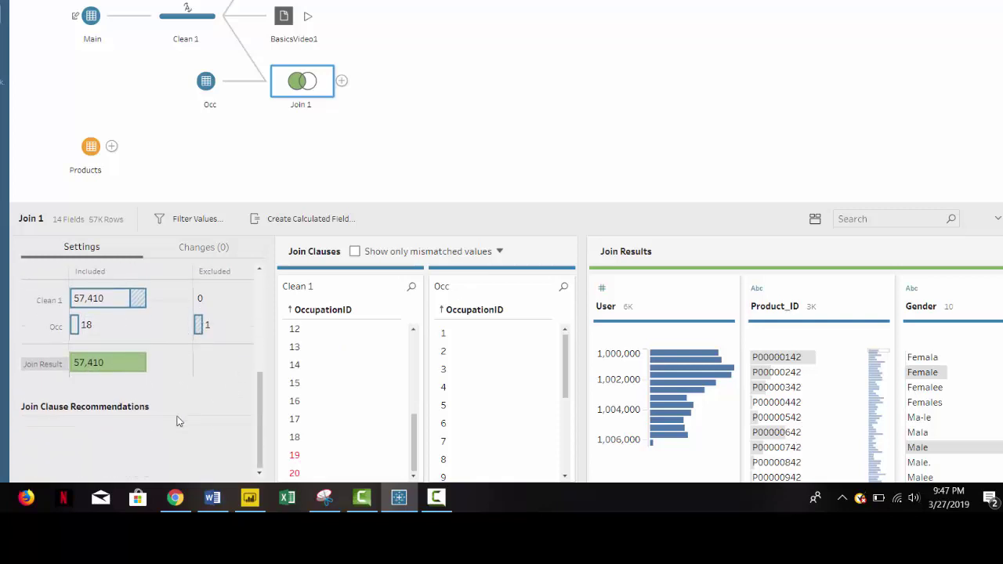
scroll(173, 411, up, 2)
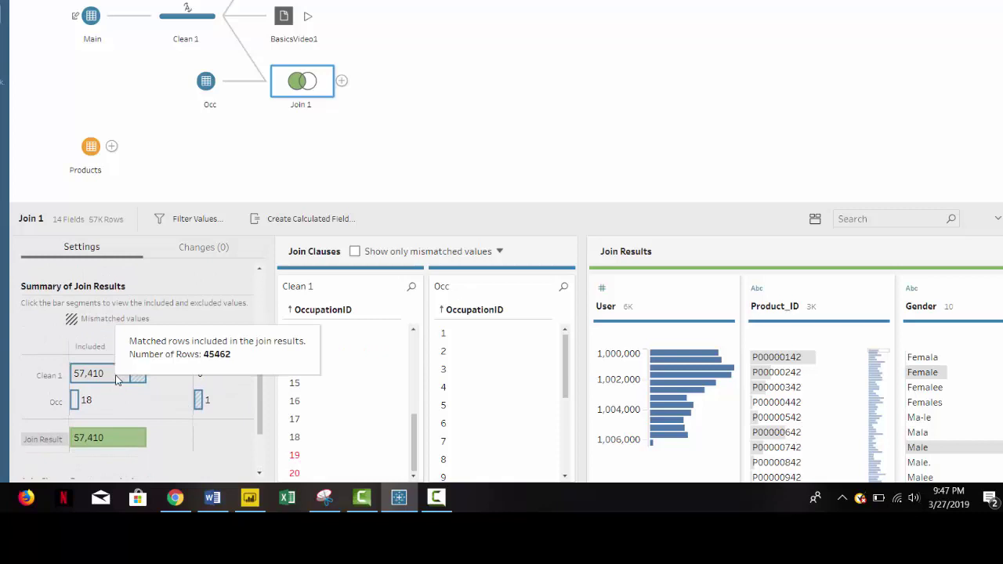
mouse_move(119, 439)
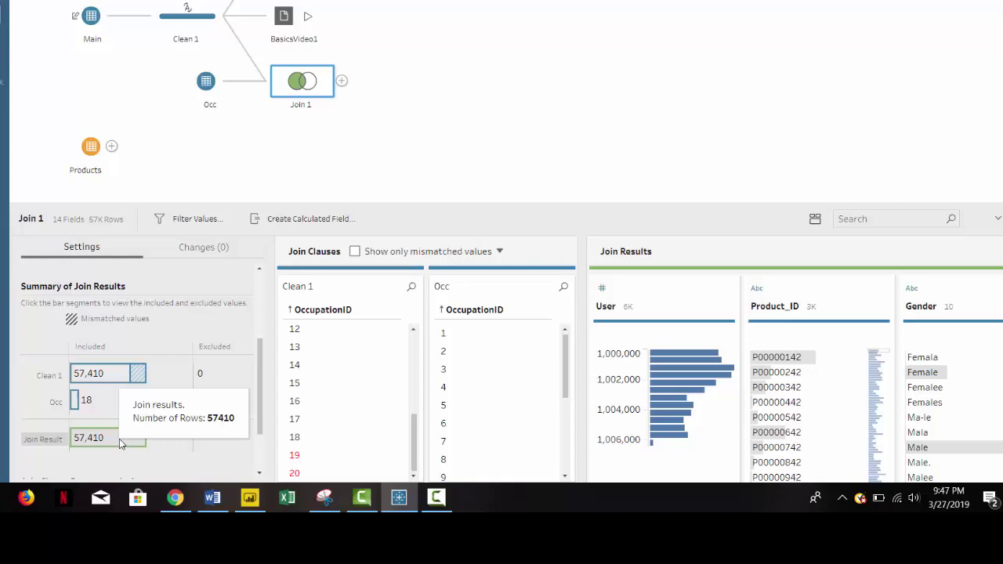
click(119, 439)
drag(88, 149, 339, 83)
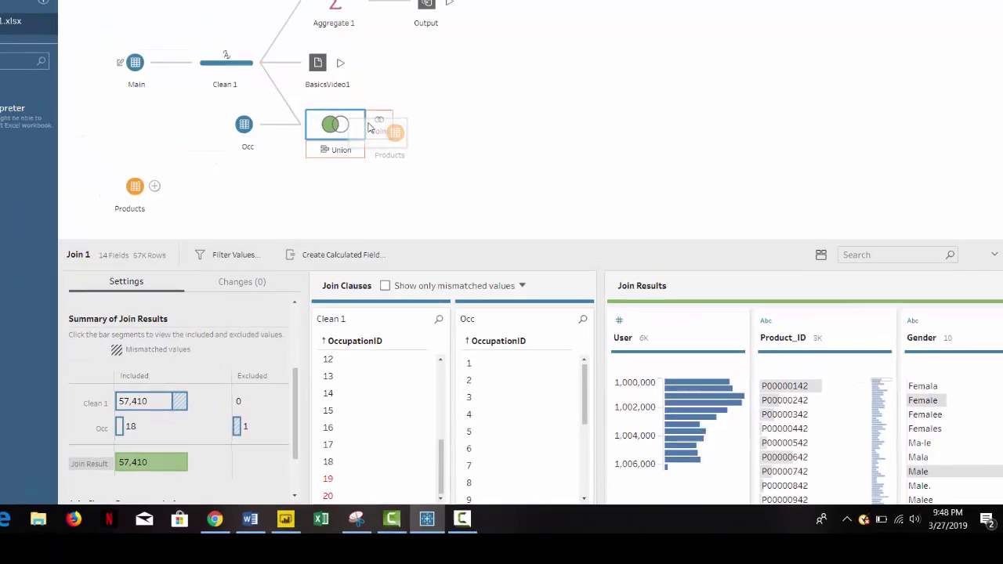
Step: Left-join Products to Join 1 on Product_ID as Join 2 and add a Clean 2 step after it
drag(370, 128, 377, 127)
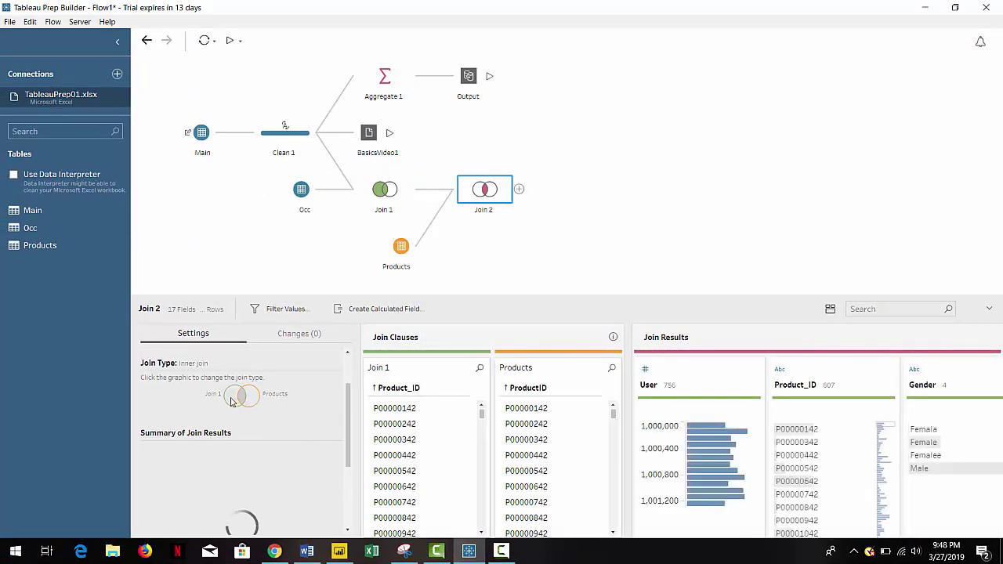
click(232, 400)
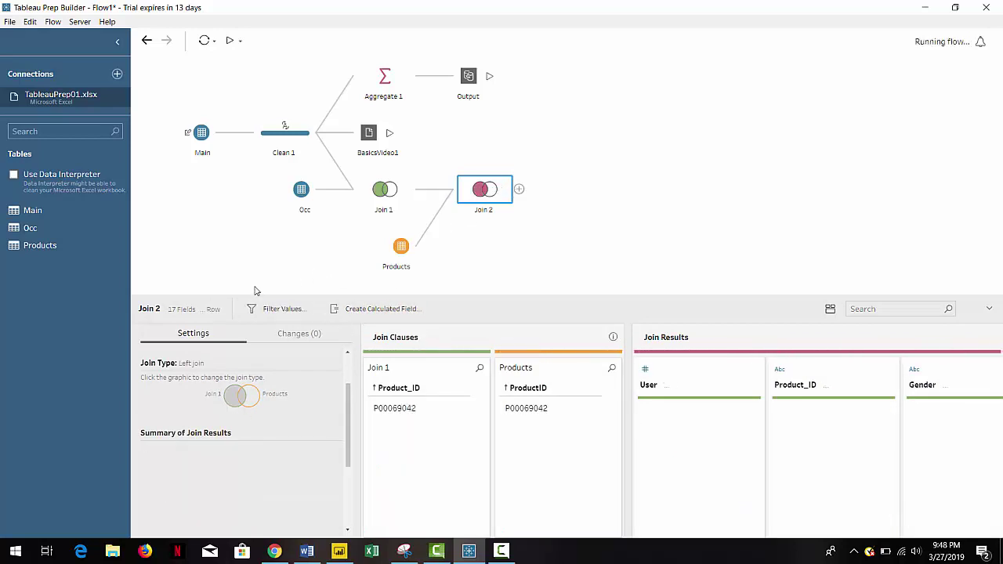
click(519, 189)
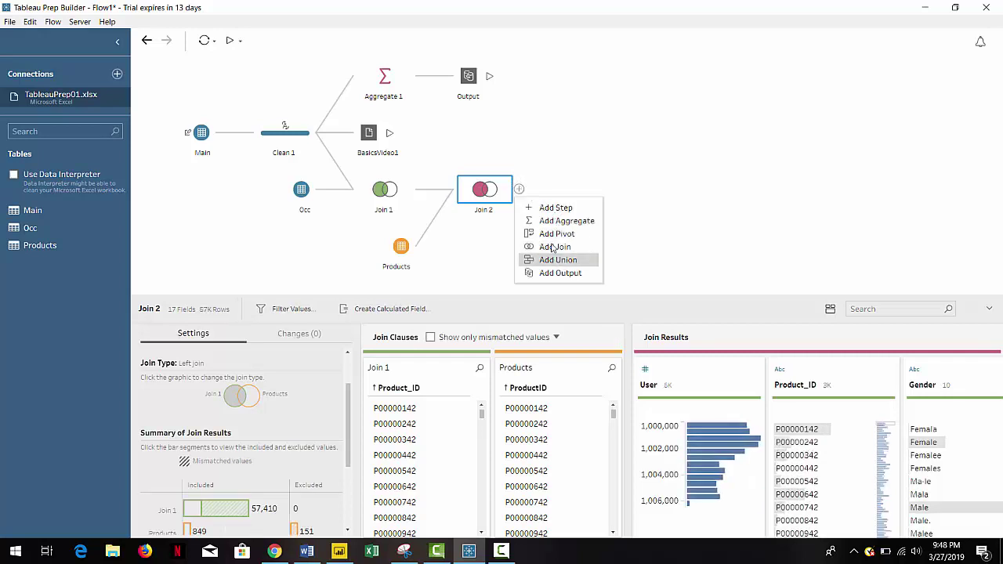
click(558, 208)
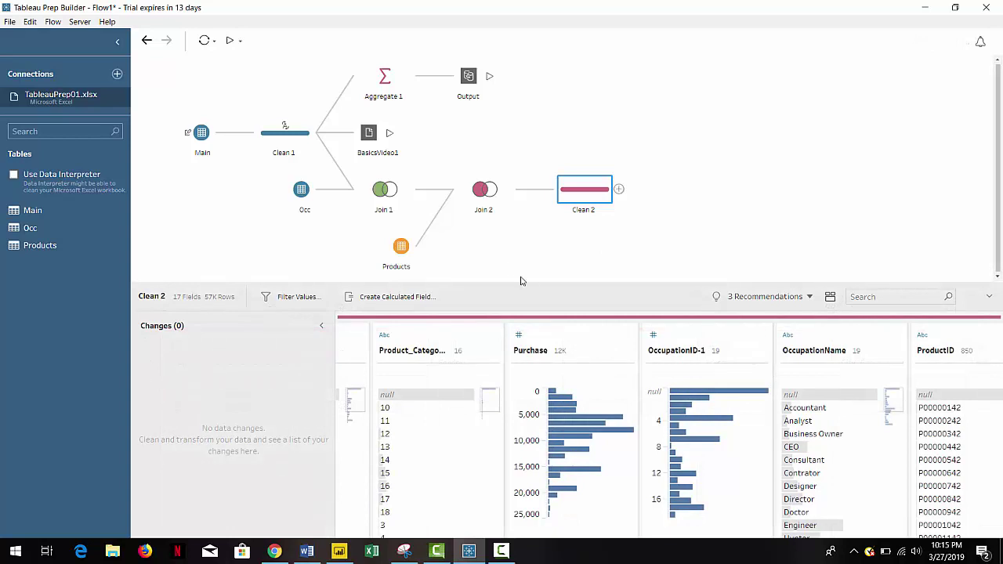
Step: Remove ProductID and OccupationID-1 from Clean 2 and add Output 2 saving to Joins.tde
drag(525, 283, 524, 230)
scroll(786, 477, right, 3)
click(646, 294)
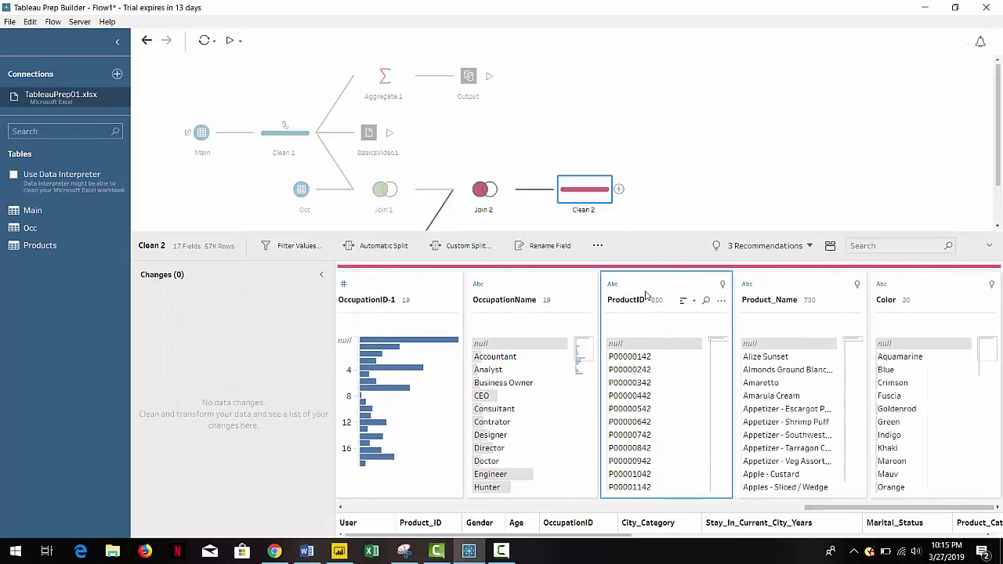
ctrl+click(401, 294)
right_click(404, 290)
click(441, 325)
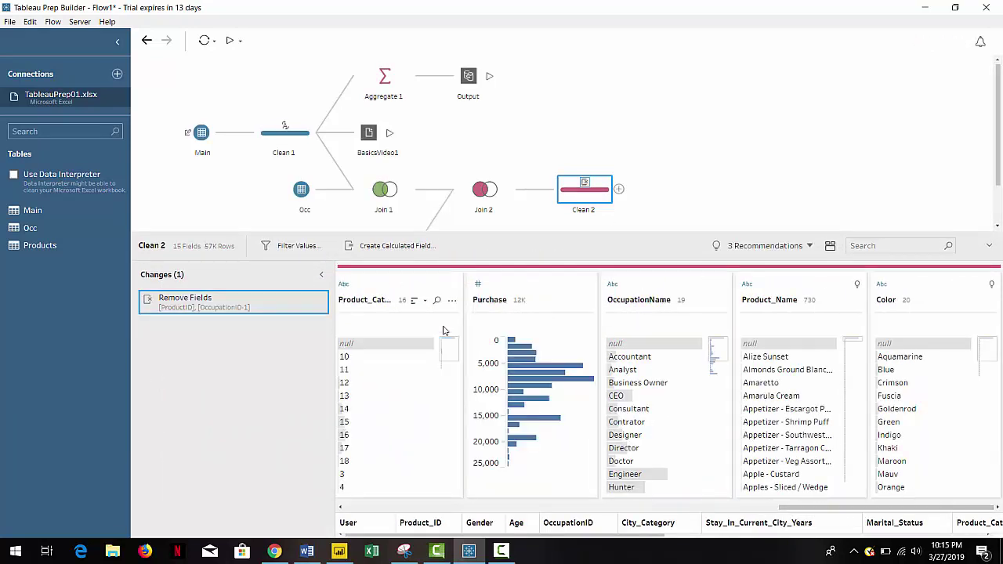
click(618, 189)
click(658, 274)
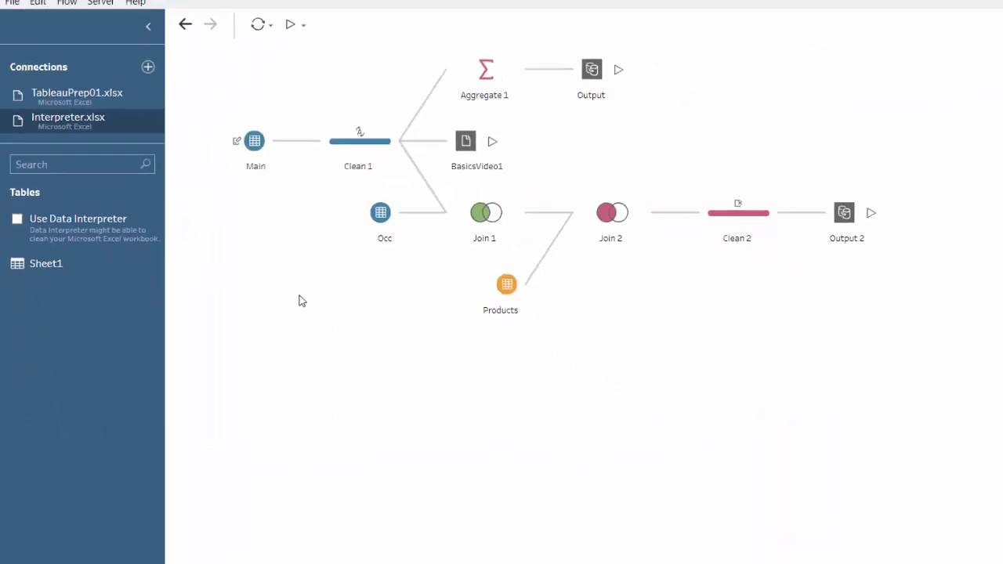
Step: Inspect the Interpreter workbook in Excel: header block A1:O7, data from row 9, Color data ending at row 1009
click(372, 551)
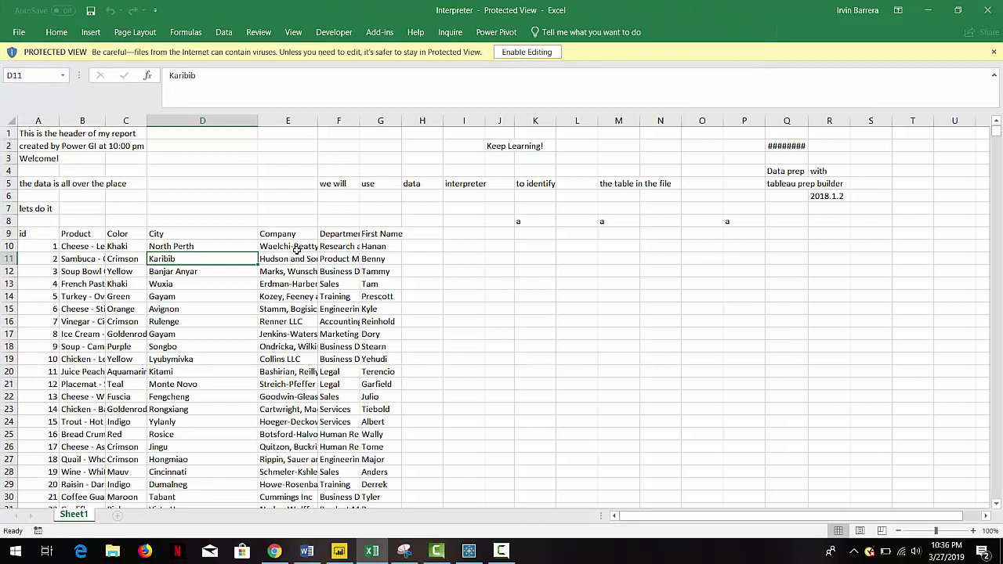
drag(33, 133, 793, 212)
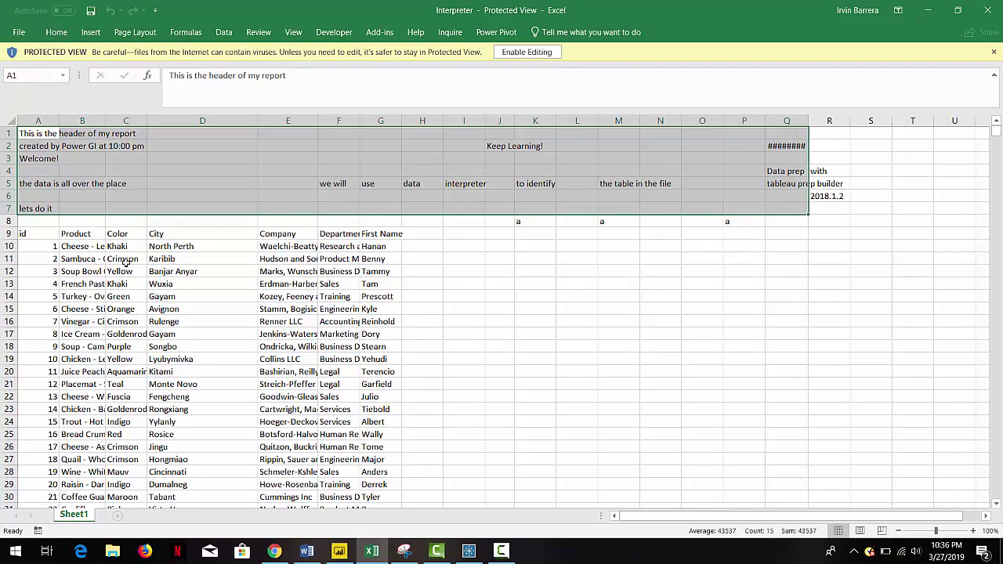
drag(34, 233, 321, 286)
click(116, 324)
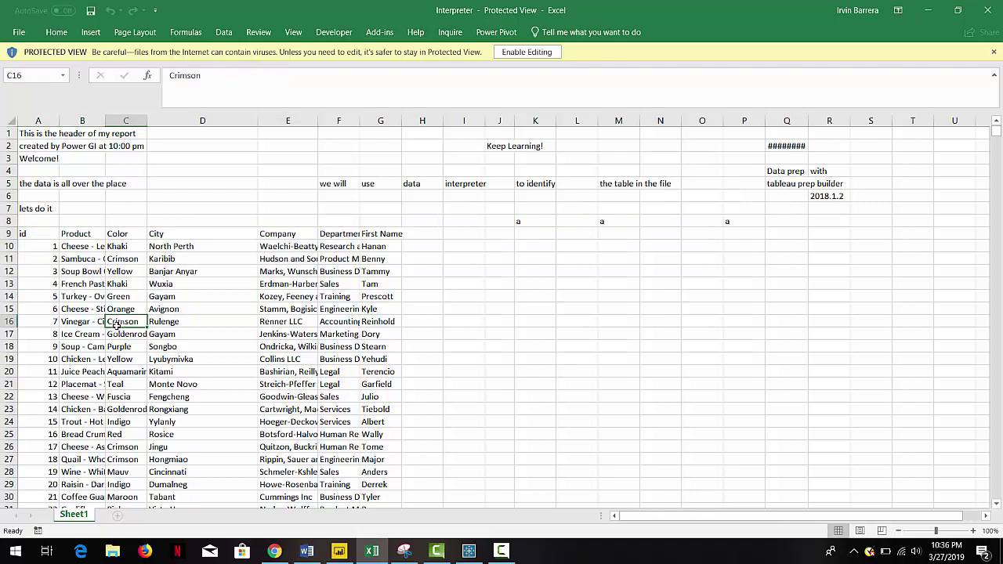
key(ctrl+Down)
scroll(114, 369, down, 5)
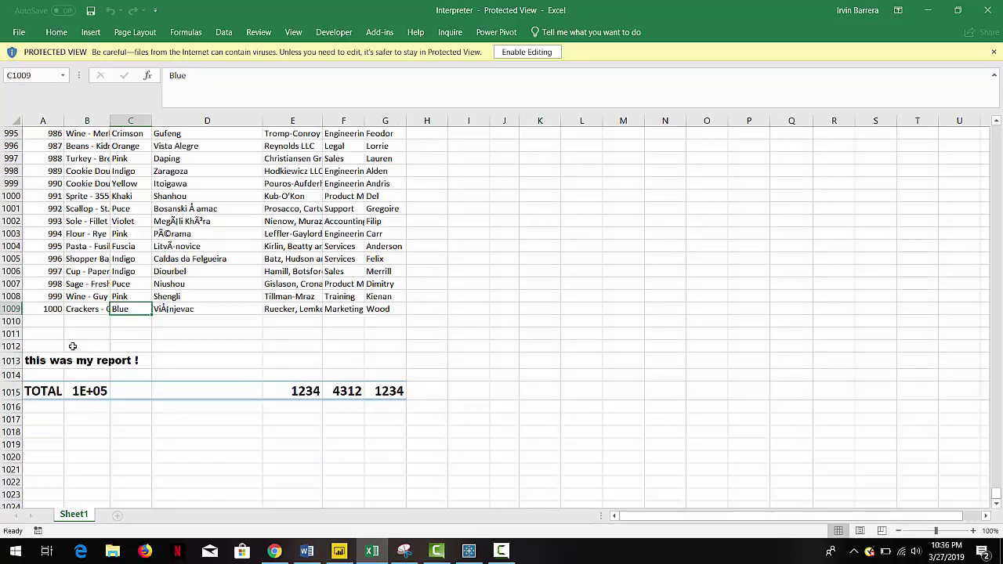
scroll(109, 376, up, 17)
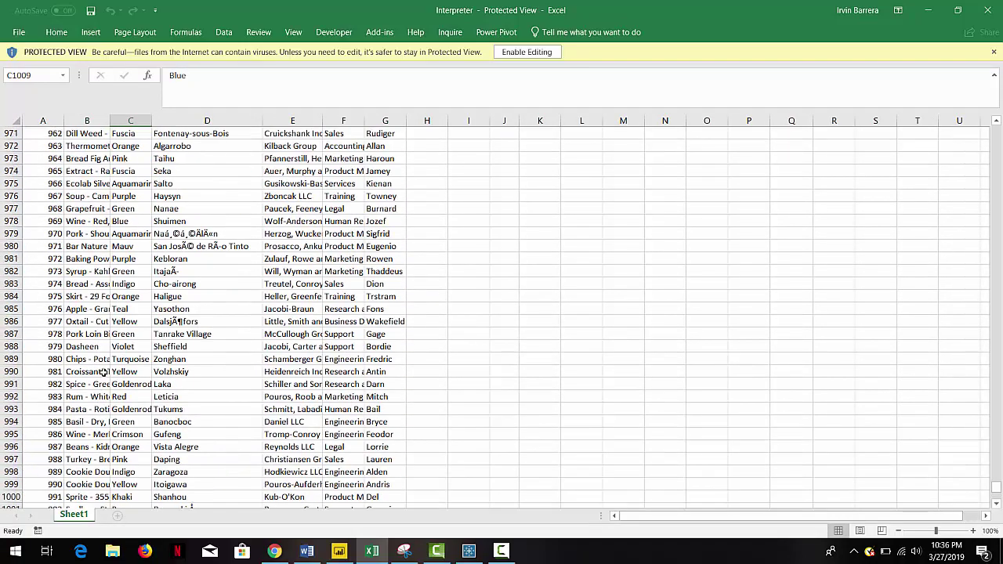
scroll(109, 373, up, 8)
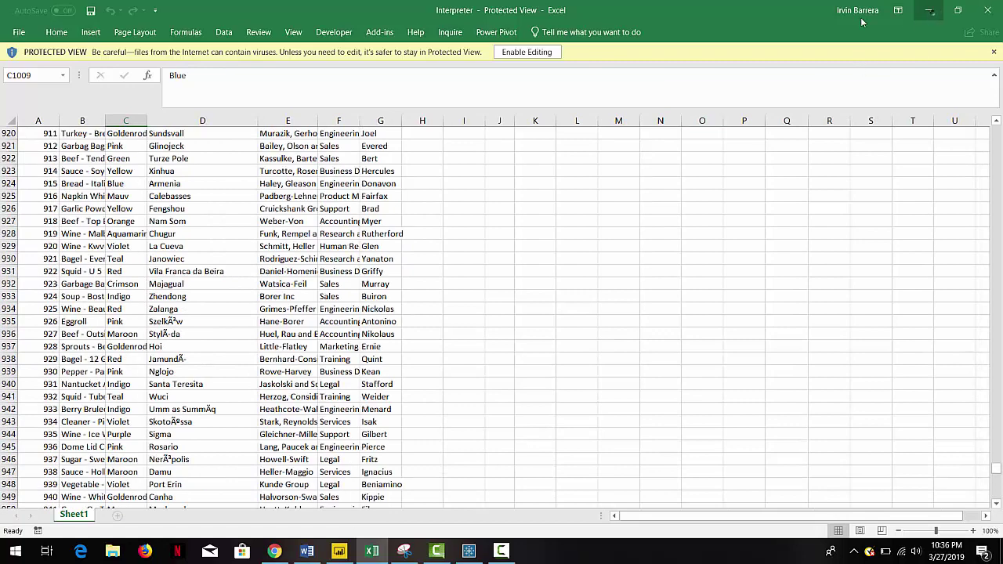
click(928, 10)
click(118, 74)
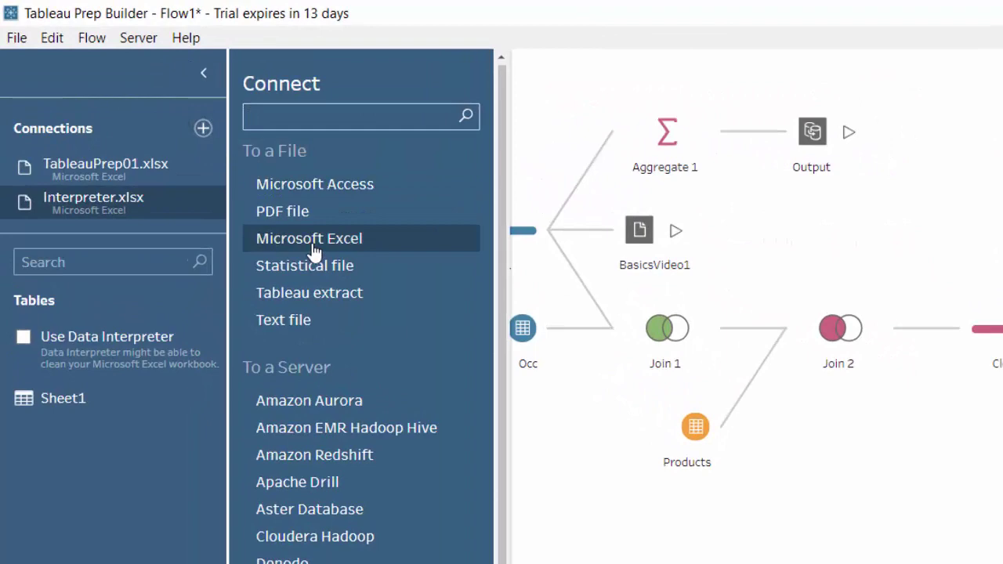
click(312, 250)
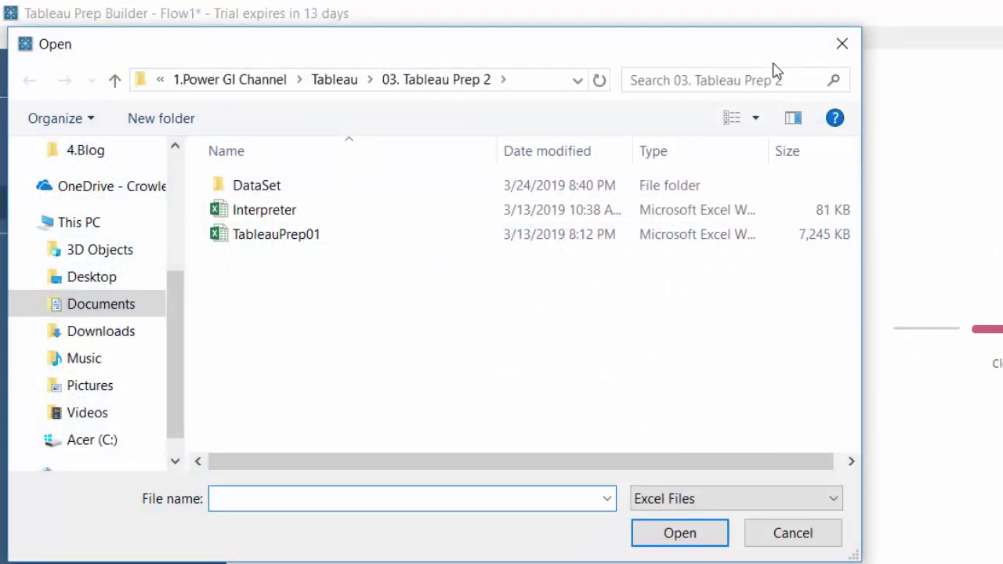
click(842, 44)
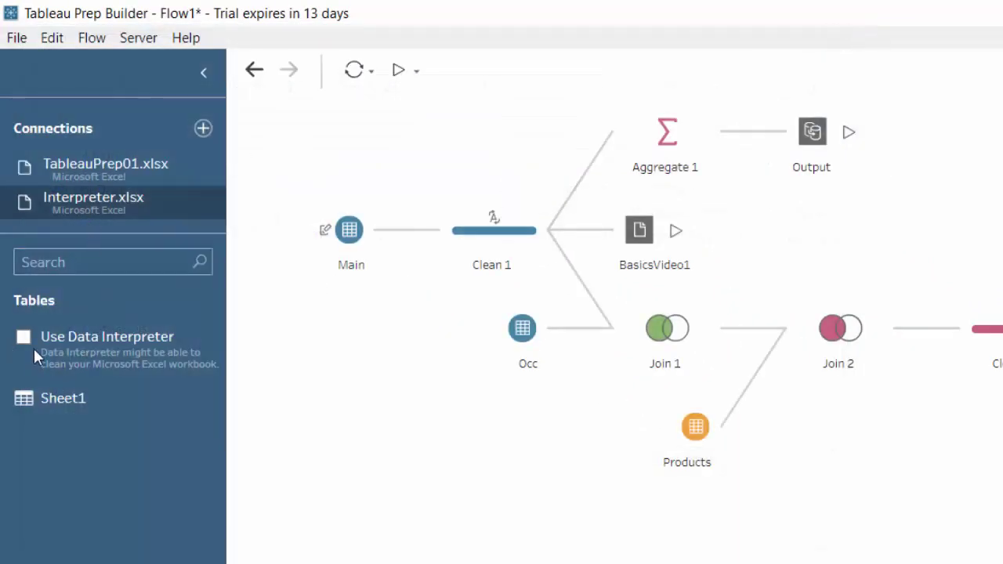
click(27, 337)
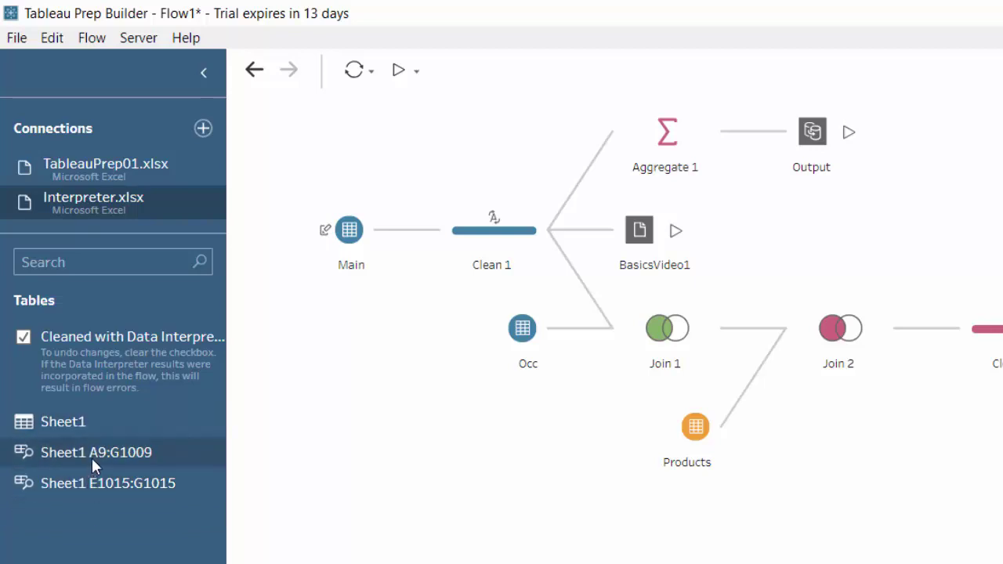
click(22, 336)
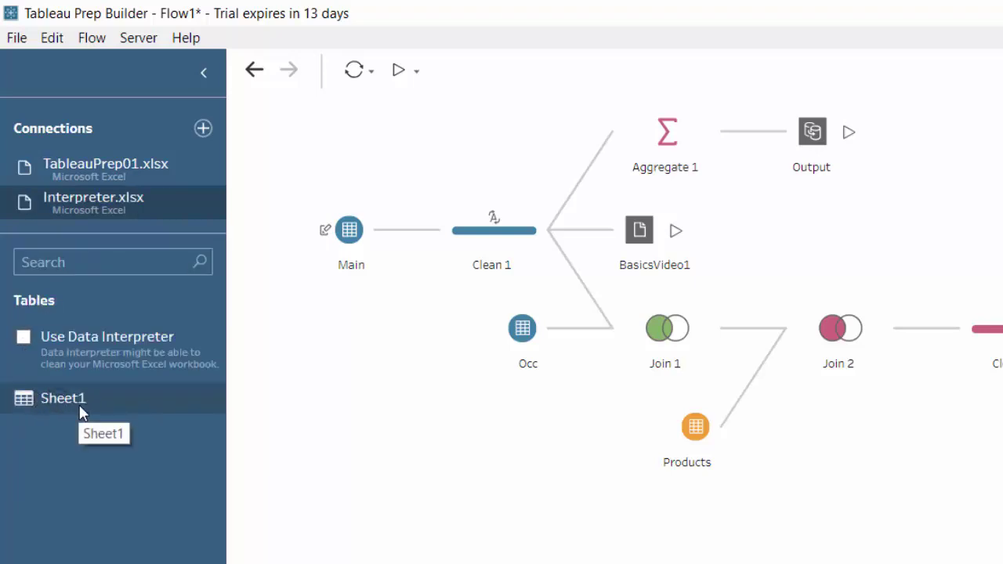
Step: Enable Data Interpreter, add the Sheet1 A9:G1009 range as an input, and attach Output 3
click(25, 338)
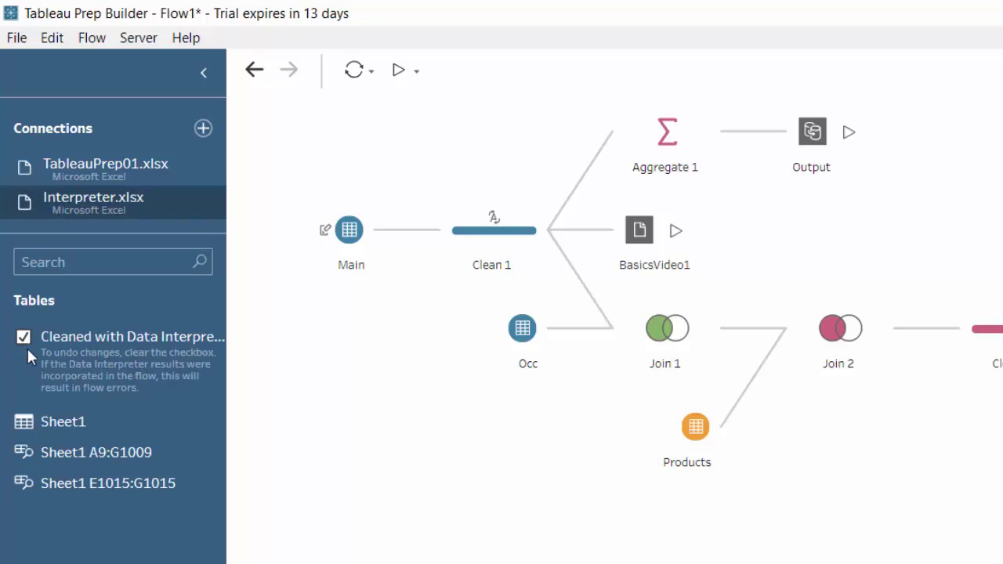
drag(88, 457, 349, 561)
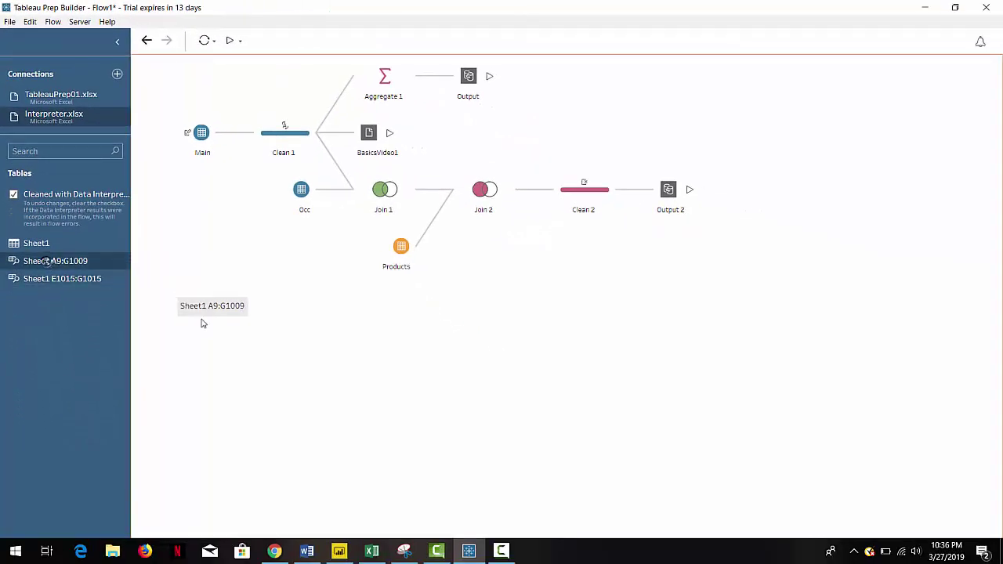
drag(201, 323, 214, 350)
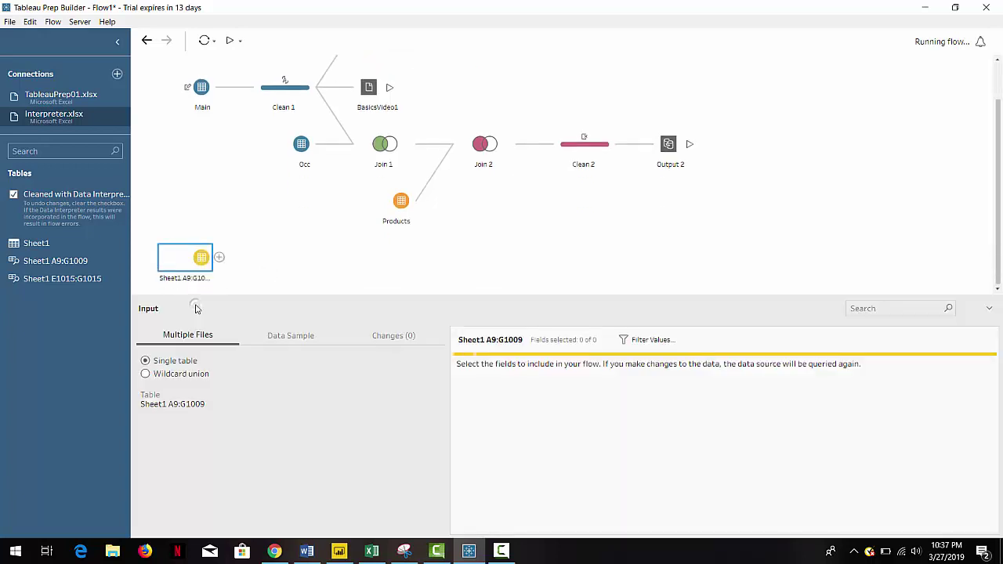
click(218, 258)
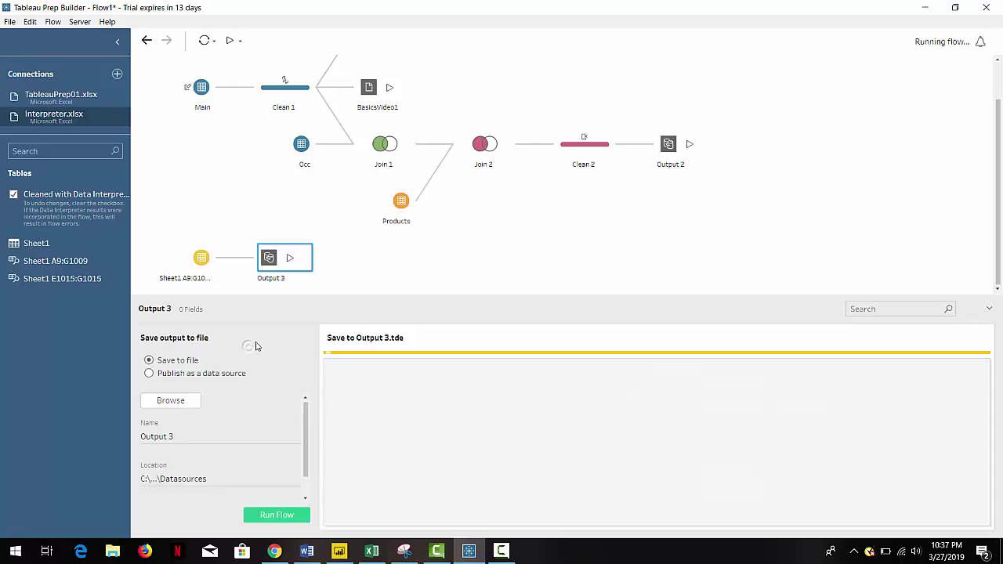
click(254, 345)
click(345, 279)
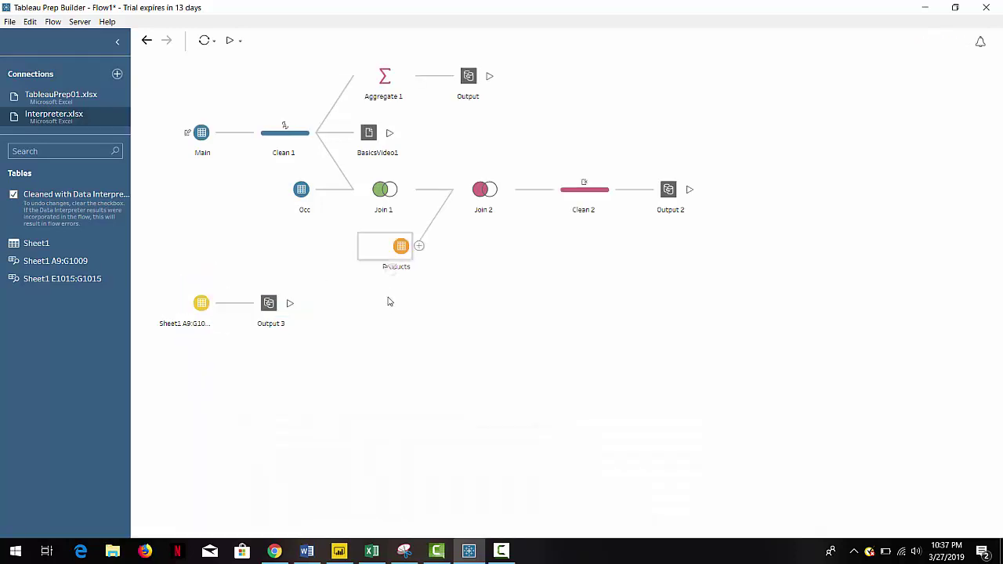